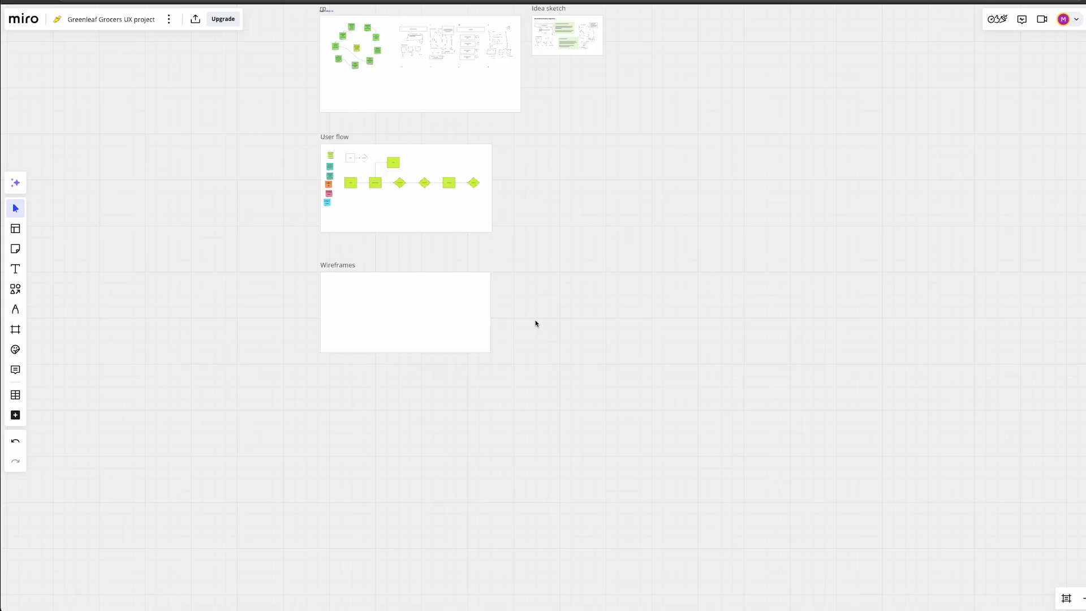
scroll(487, 286, up, 3)
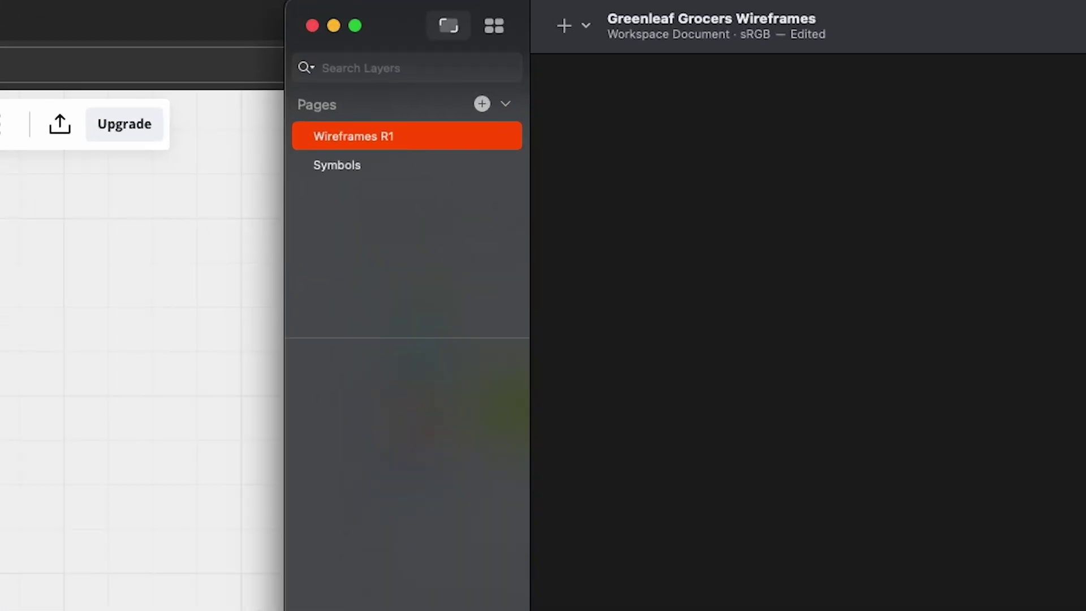
- Insert a MacBook Air 13" artboard on the Wireframes R1 page and select it
click(575, 37)
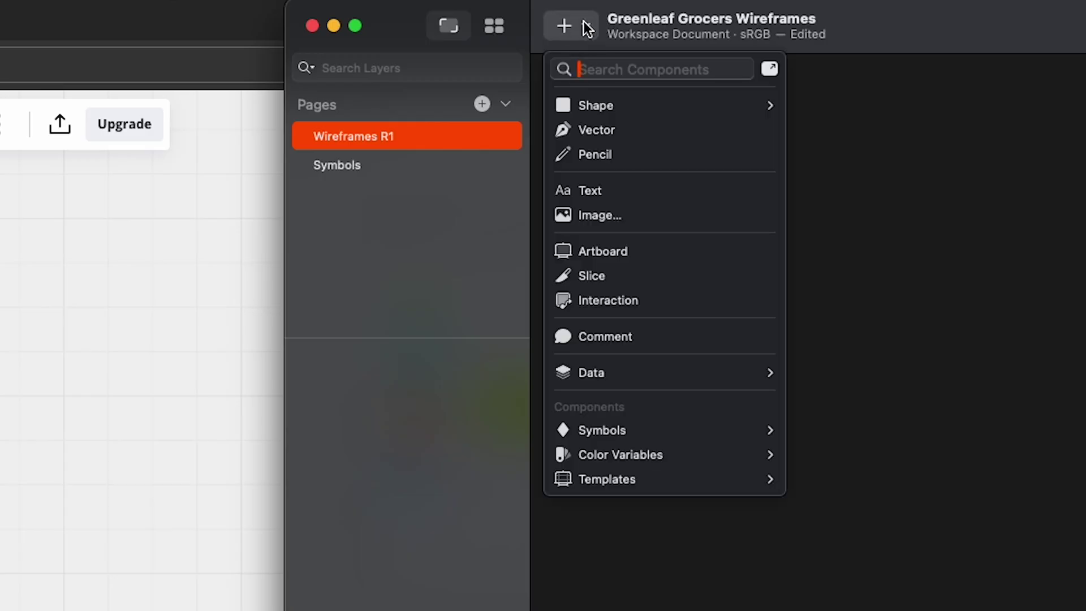
click(615, 242)
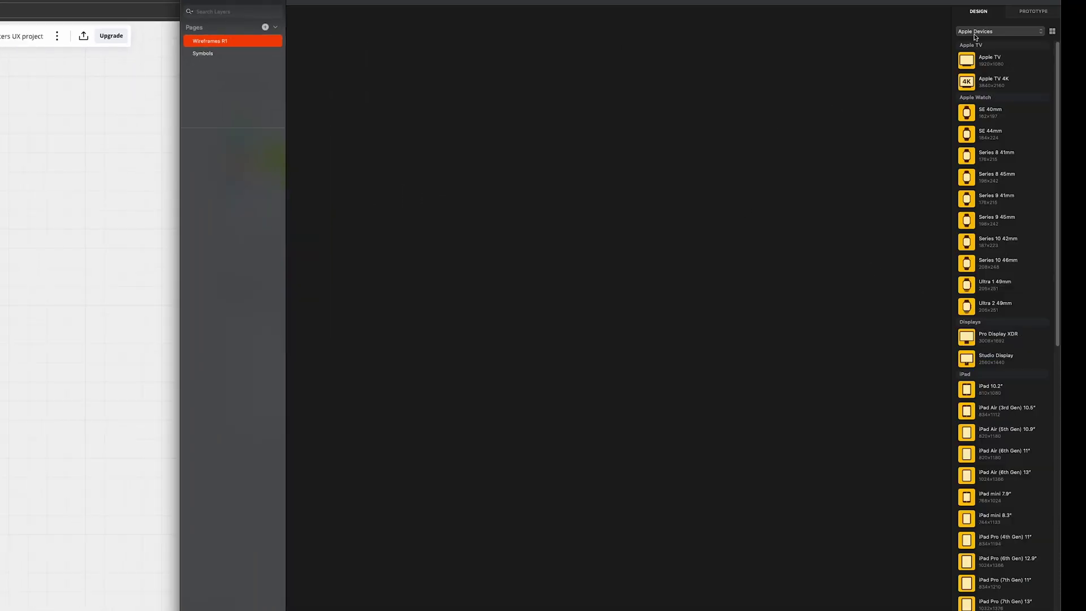
scroll(1007, 139, down, 5)
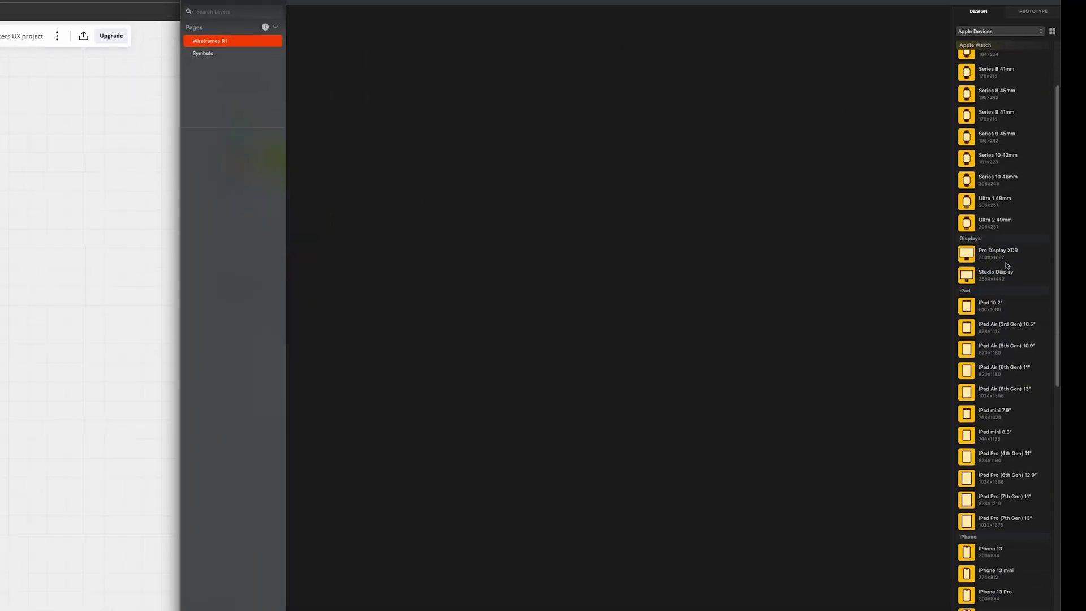
scroll(1007, 267, down, 5)
scroll(1001, 331, down, 5)
scroll(996, 348, down, 5)
scroll(1013, 367, down, 2)
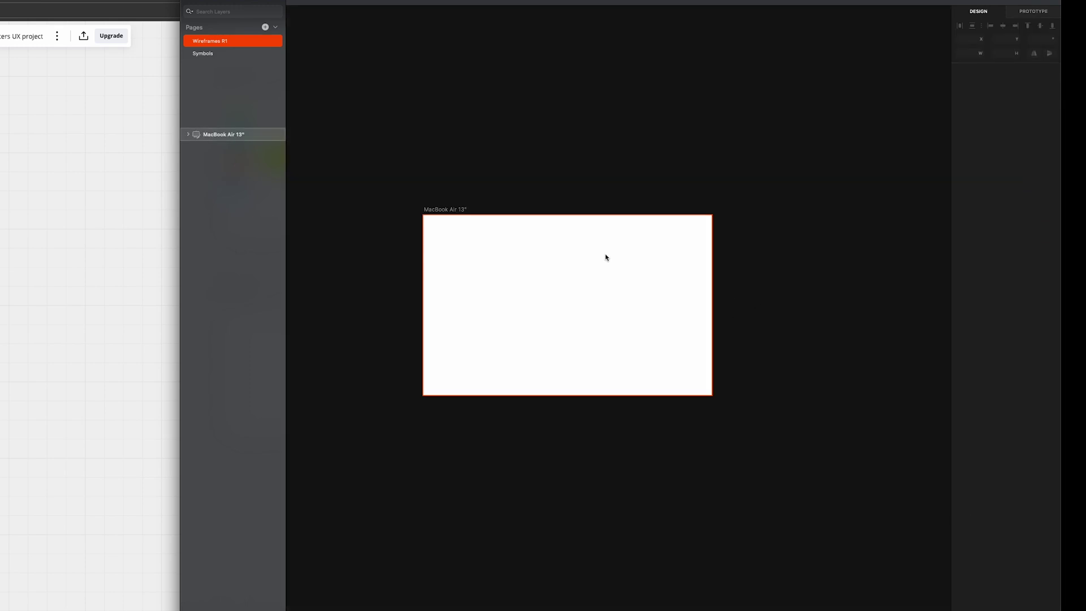
scroll(607, 254, up, 1)
click(407, 204)
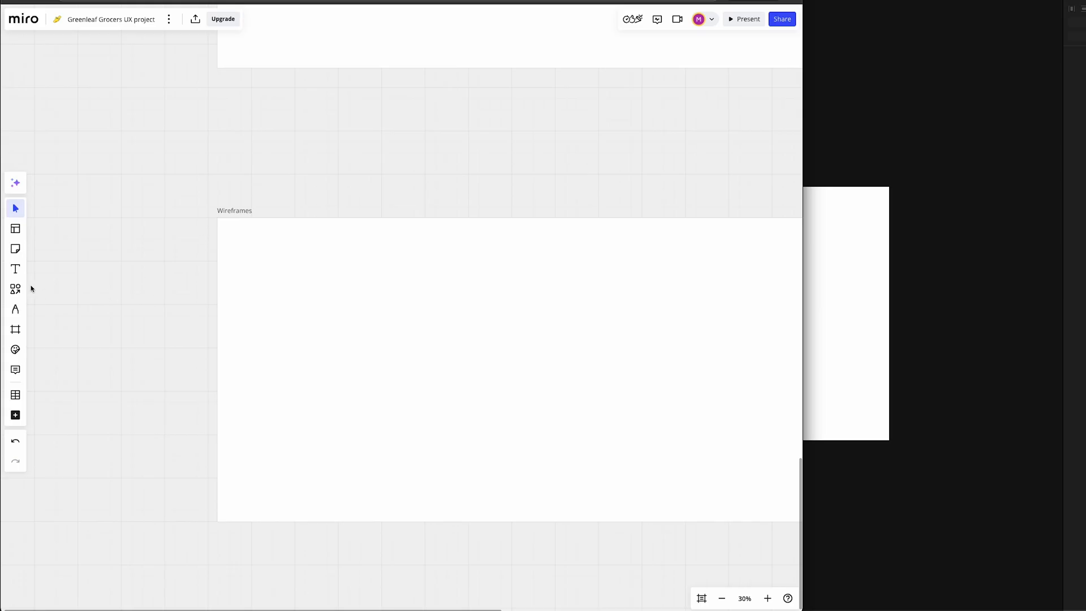
- Draw a labelled Hero block box inside Miro's Wireframes frame
click(15, 288)
drag(242, 241, 408, 301)
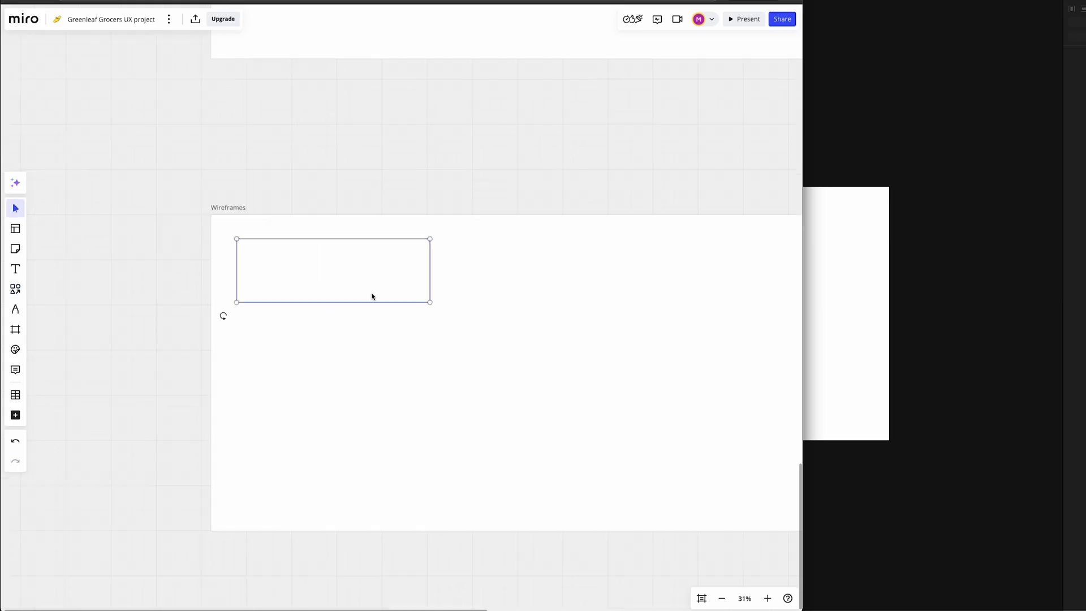
scroll(370, 296, up, 2)
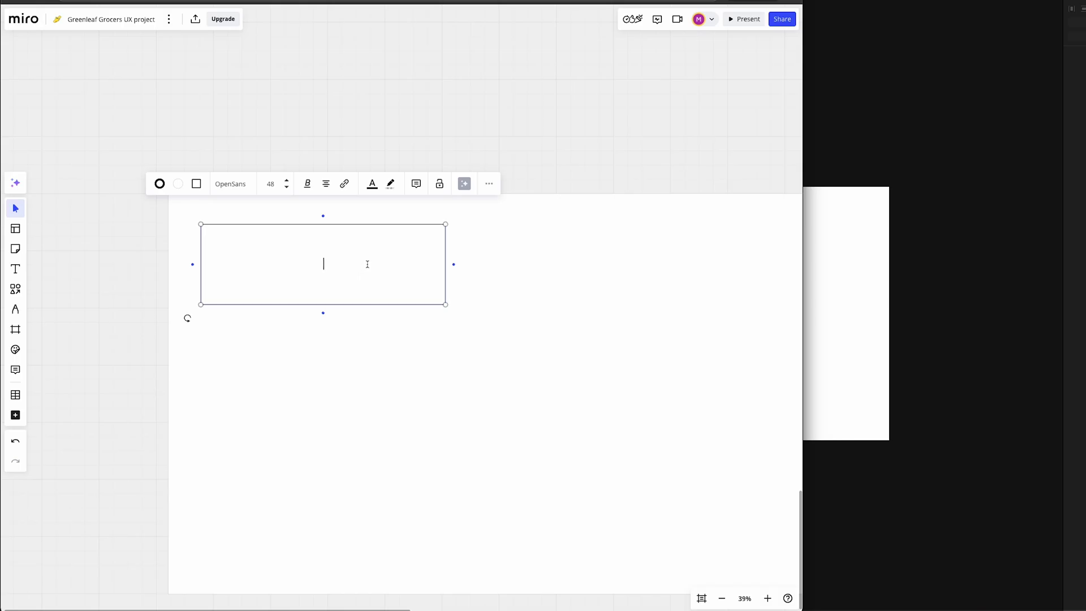
text(Hero block)
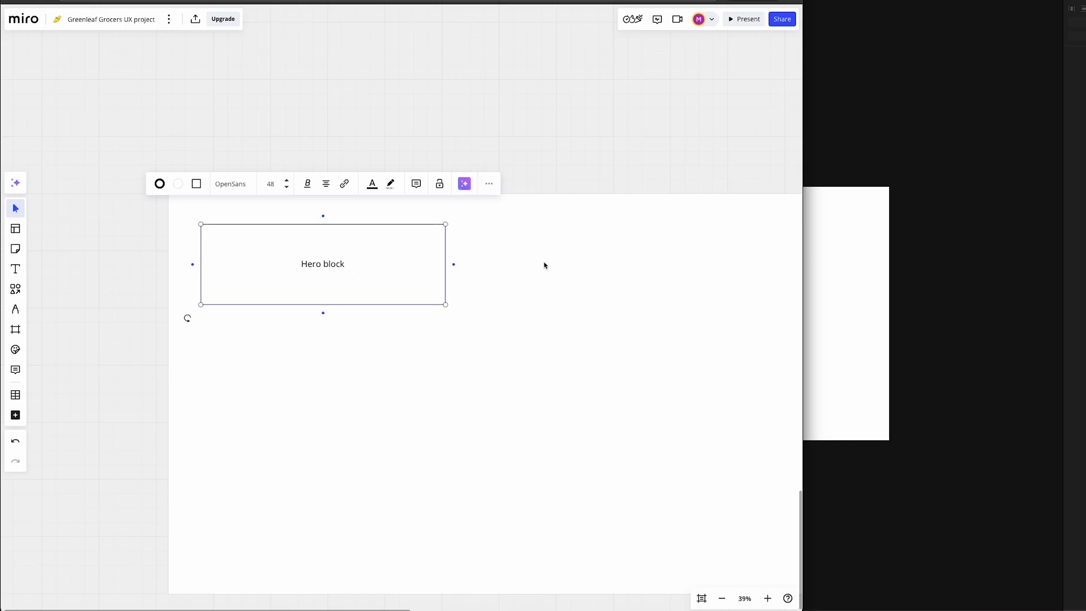
click(543, 263)
- Add a Navigation box above the Hero block and a copied Search box below it
click(15, 289)
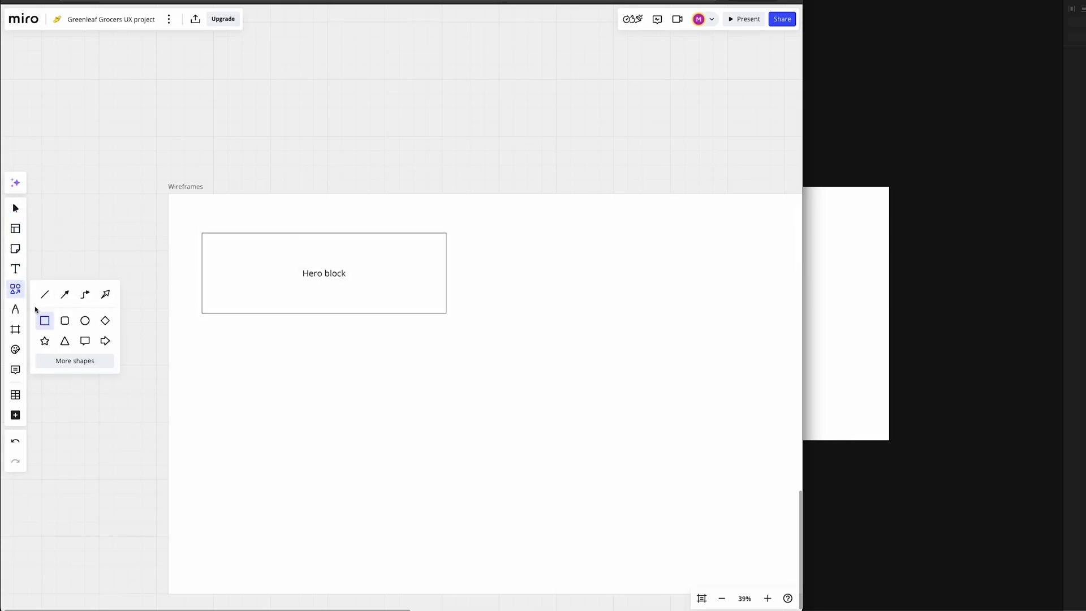
click(44, 318)
mouse_move(202, 206)
mouse_down()
mouse_move(296, 206)
mouse_move(449, 233)
mouse_move(386, 332)
mouse_up()
text(Navigation)
key(Escape)
double_click(386, 332)
key(BackSpace)
text(Search)
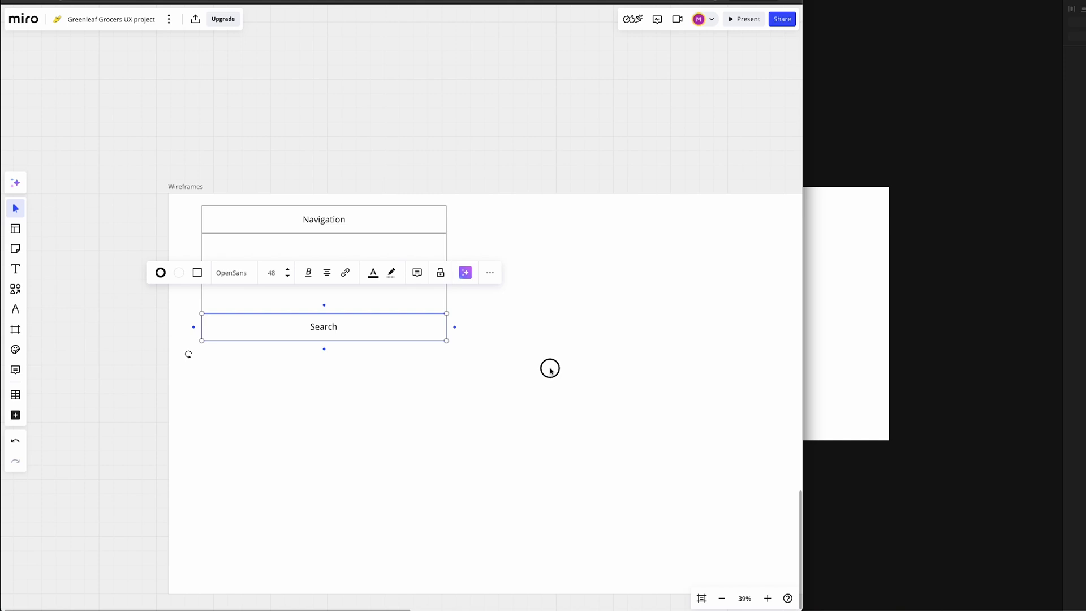
click(548, 369)
drag(548, 369, 512, 338)
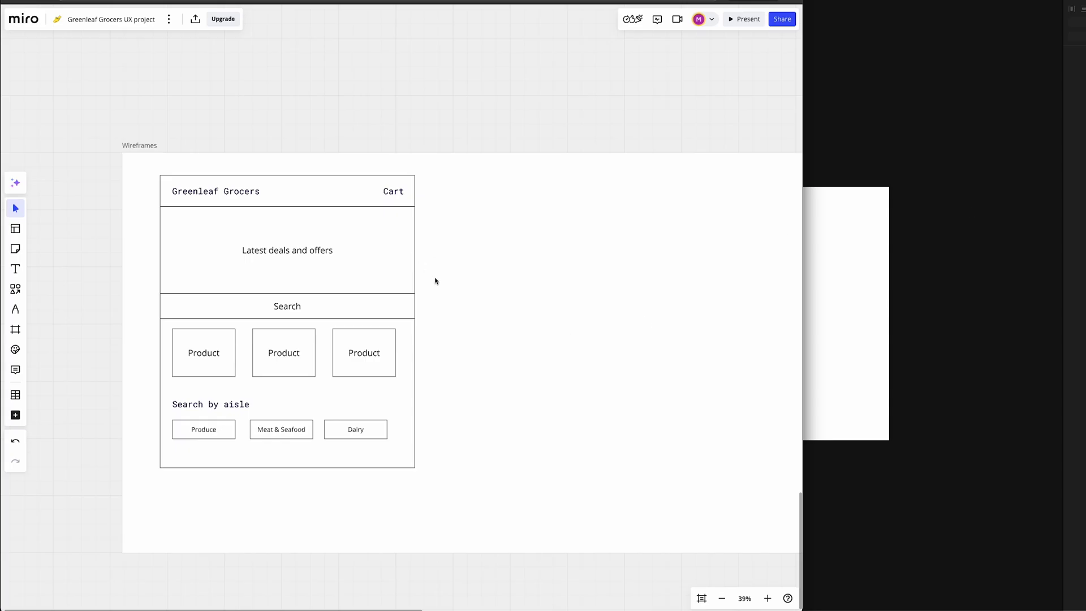
click(982, 299)
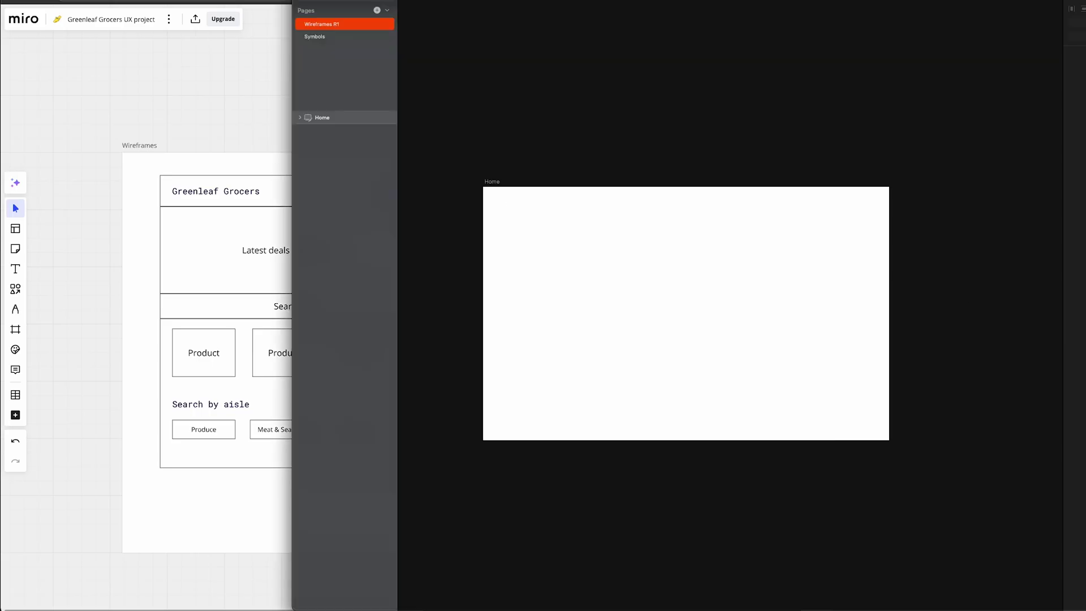
- Draw a full-width header bar on Home with a Greenleaf Grocers title and Cart label
key(c)
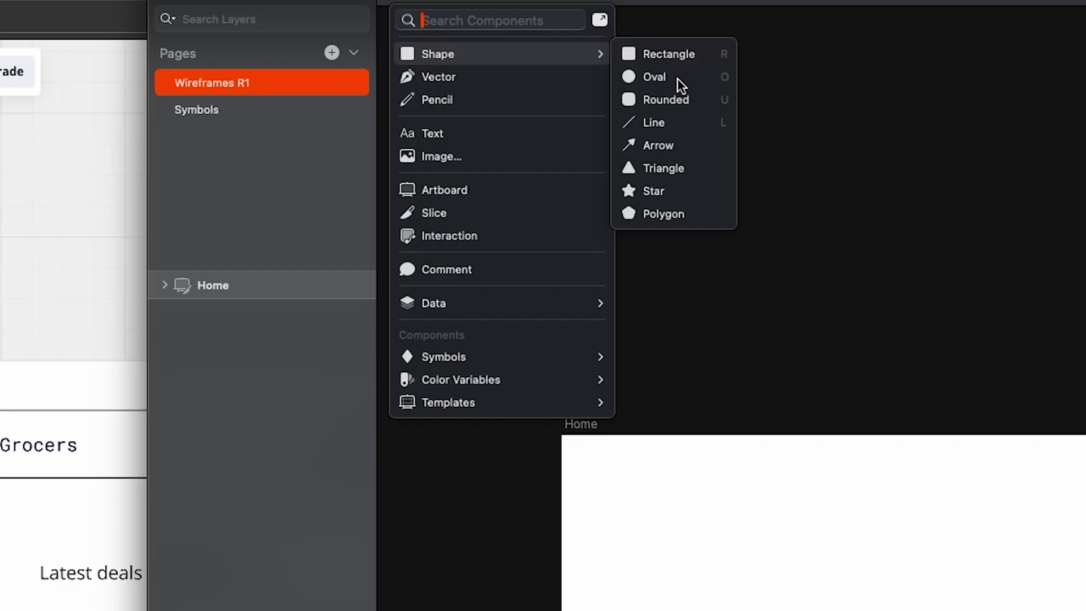
click(654, 77)
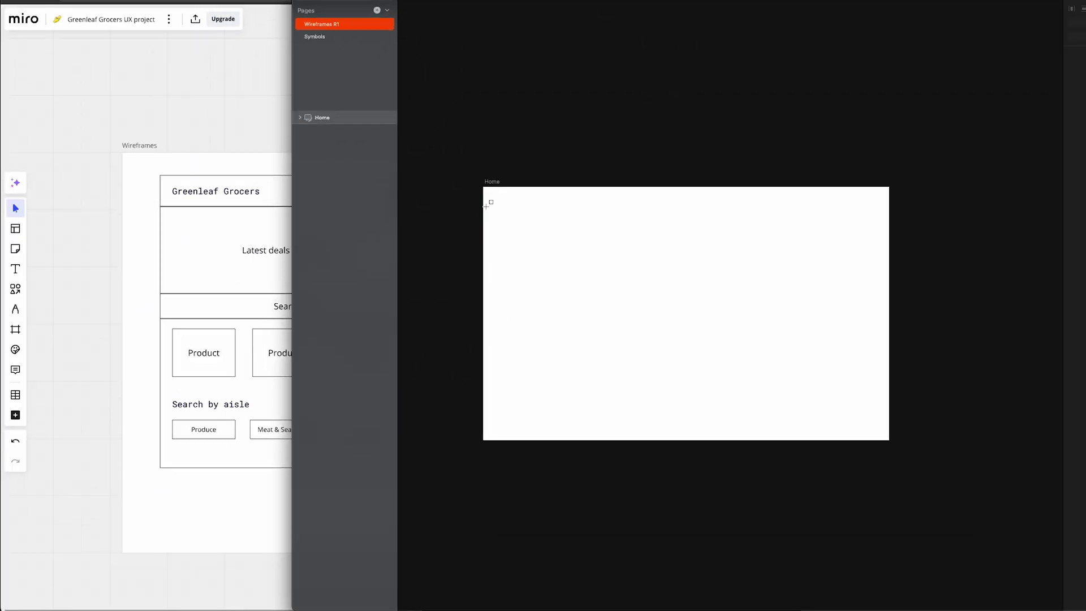
drag(484, 188, 888, 206)
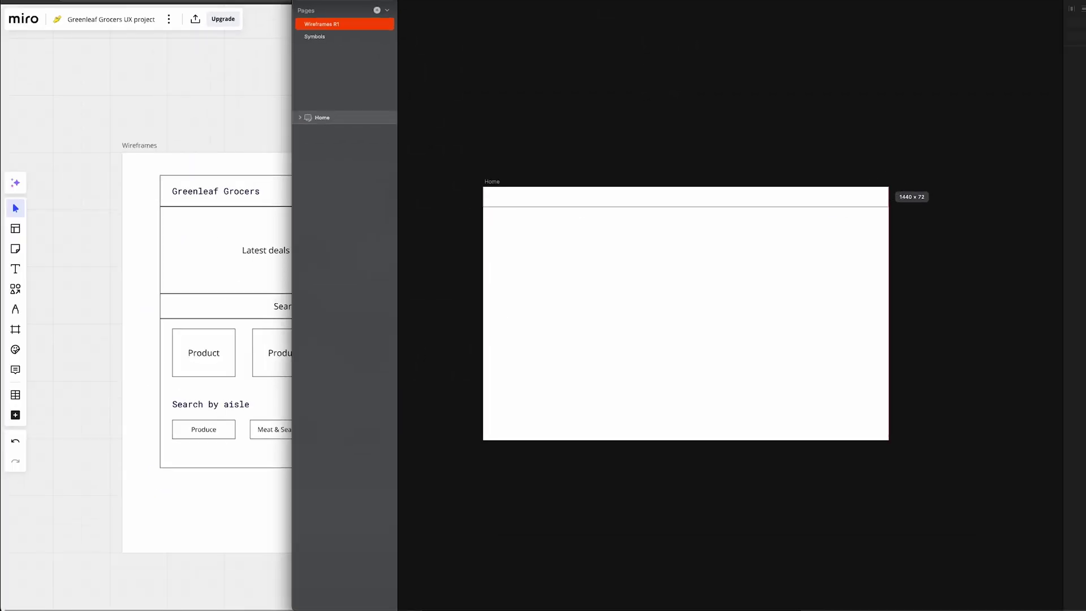
key(t)
click(531, 226)
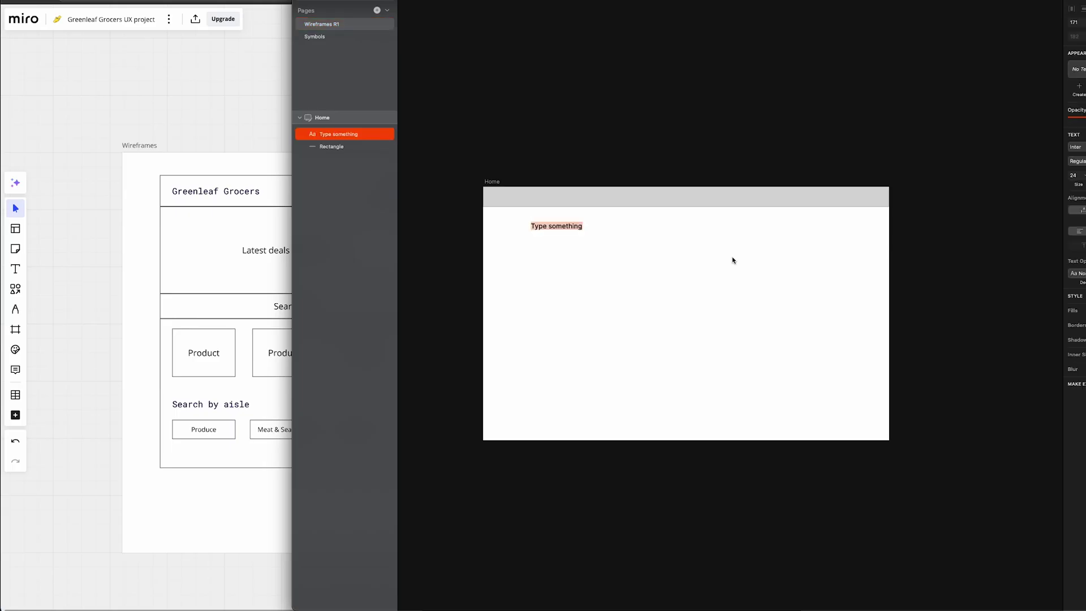
text(Gree)
text(nleaf Grocers)
key(Escape)
mouse_move(544, 226)
mouse_down()
mouse_move(517, 202)
mouse_move(865, 194)
mouse_up()
double_click(868, 197)
text(Cart)
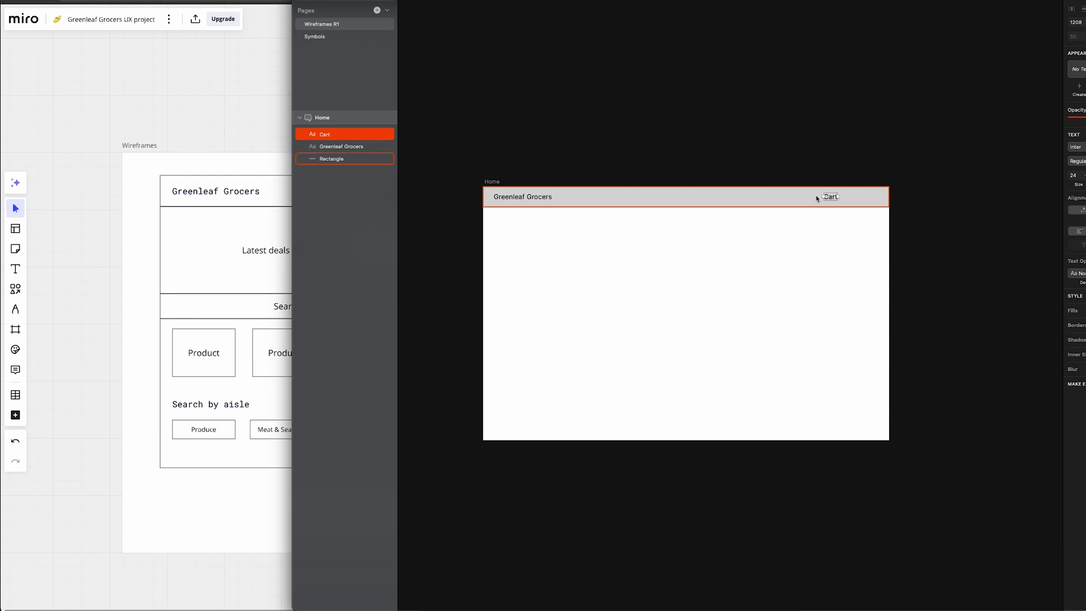
click(940, 267)
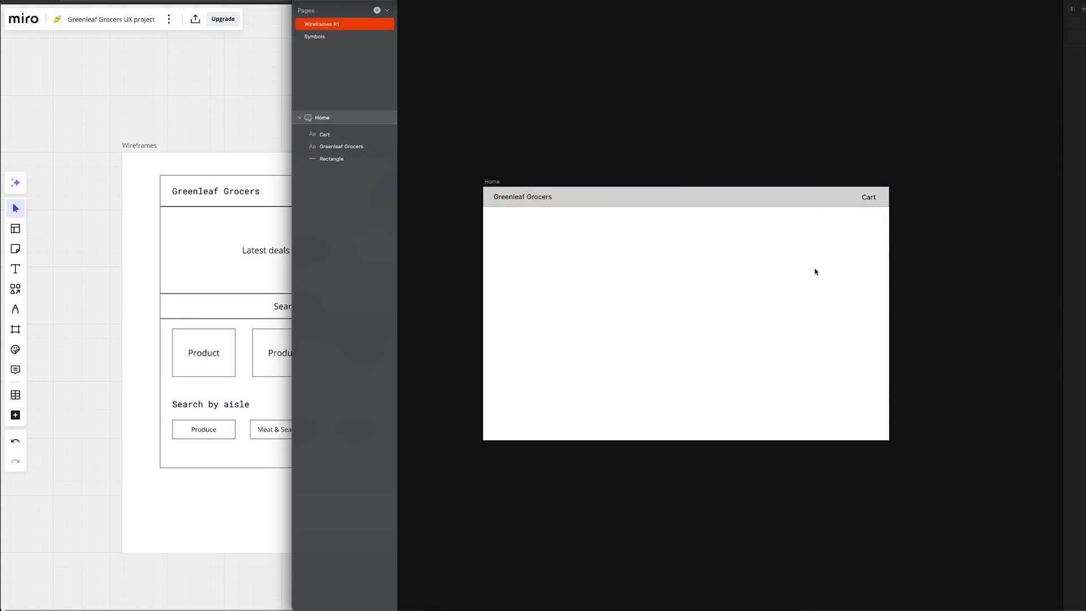
- Make a Click here button below the header and move it above the Home artboard
click(424, 3)
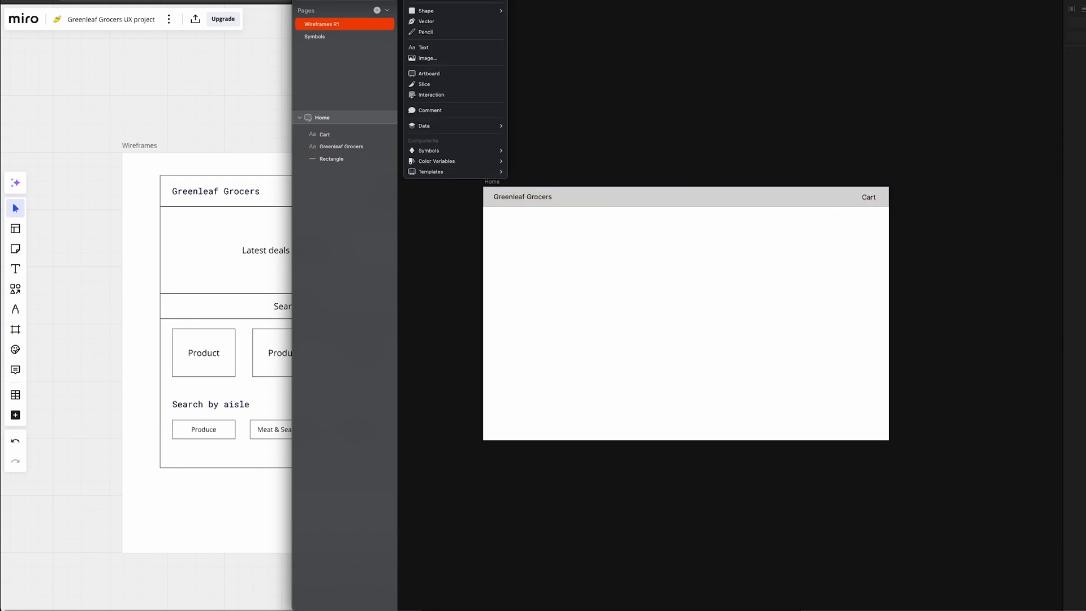
click(539, 10)
drag(498, 239, 616, 262)
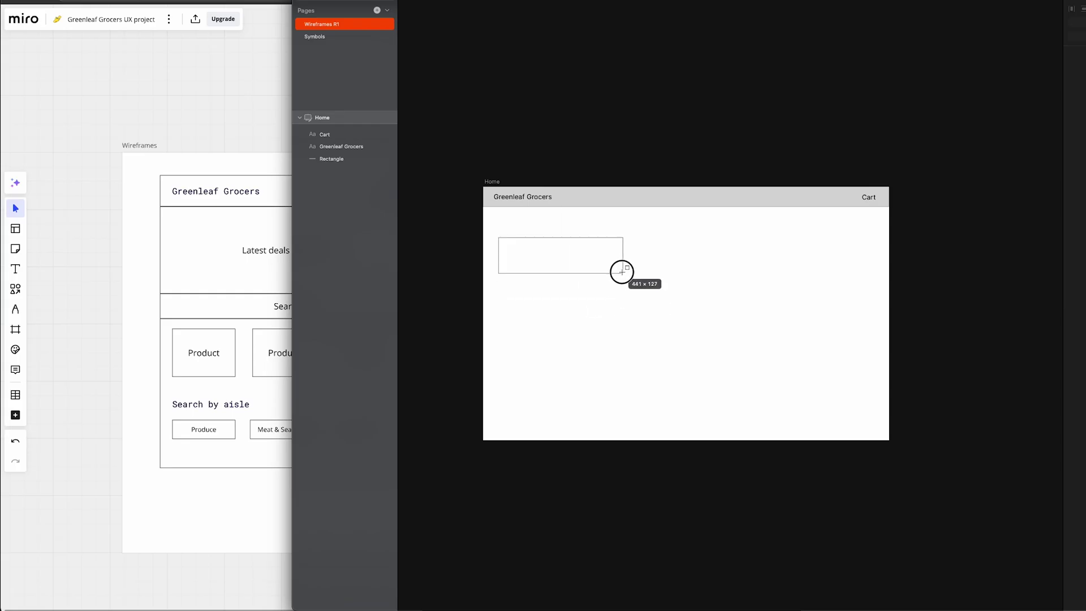
key(t)
click(557, 252)
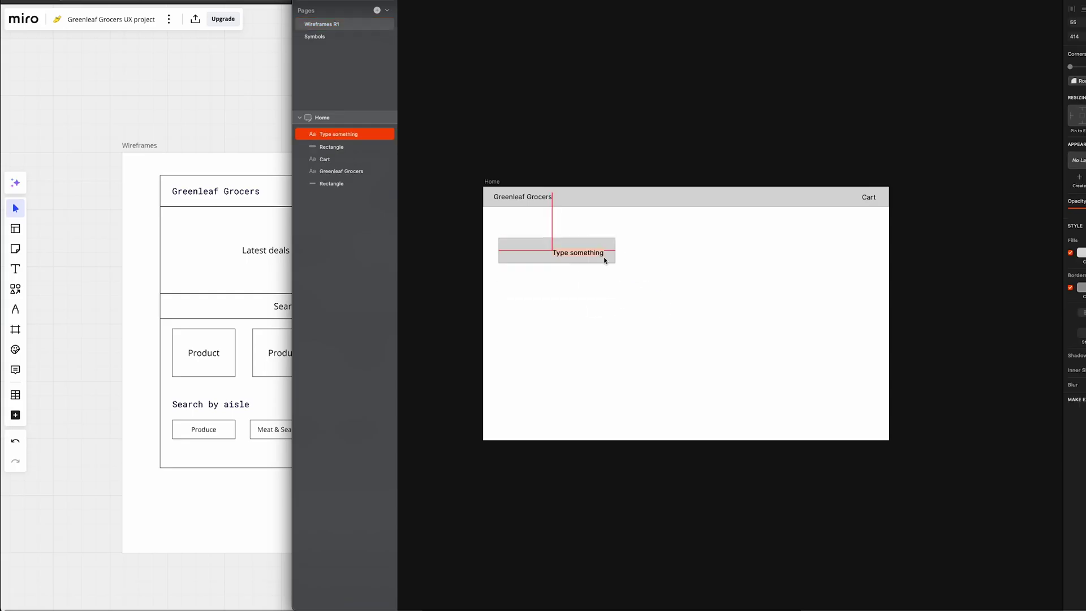
text(Click here)
click(545, 250)
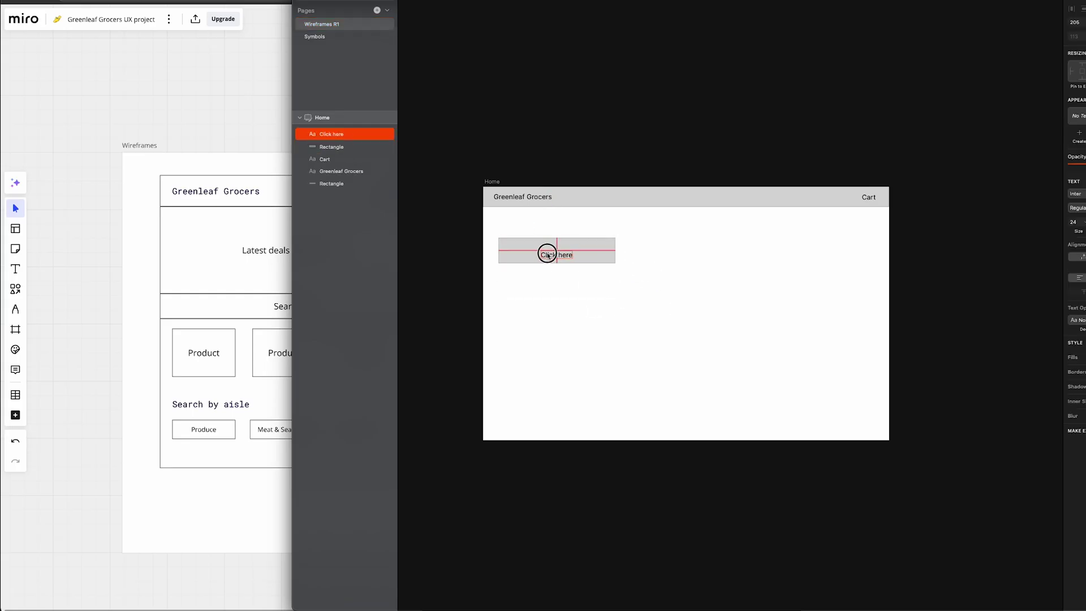
shift+click(552, 252)
drag(552, 252, 716, 167)
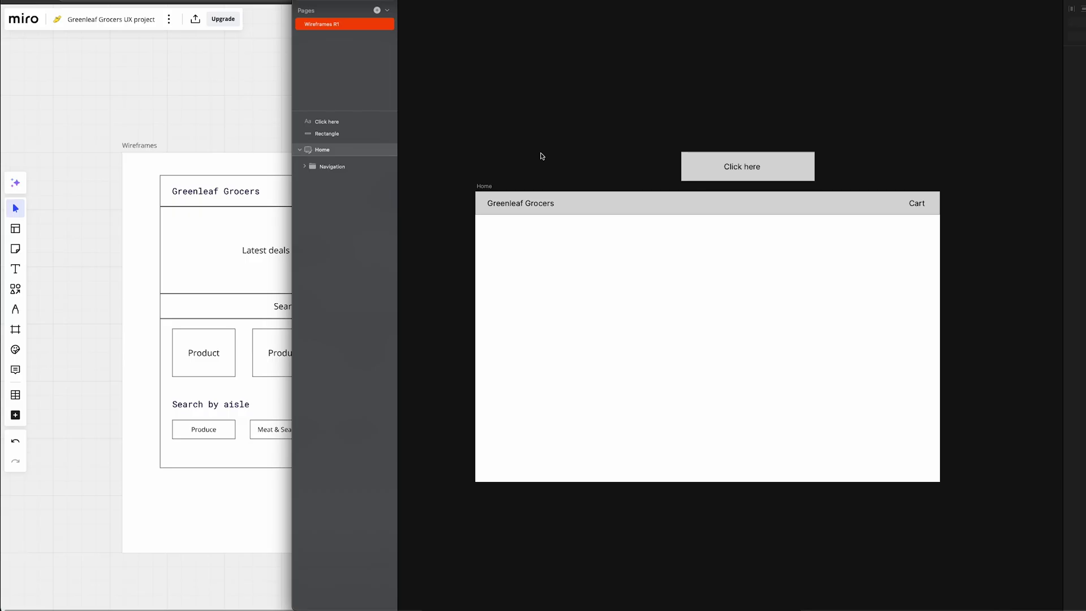
- Convert the Home navigation bar into a symbol named Navigation
click(552, 205)
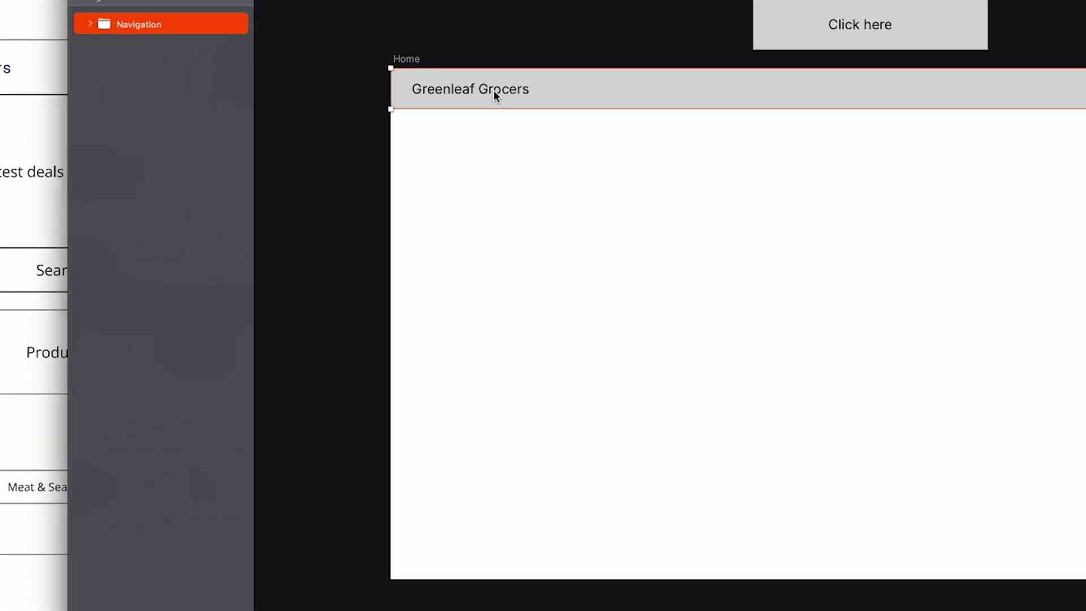
right_click(531, 202)
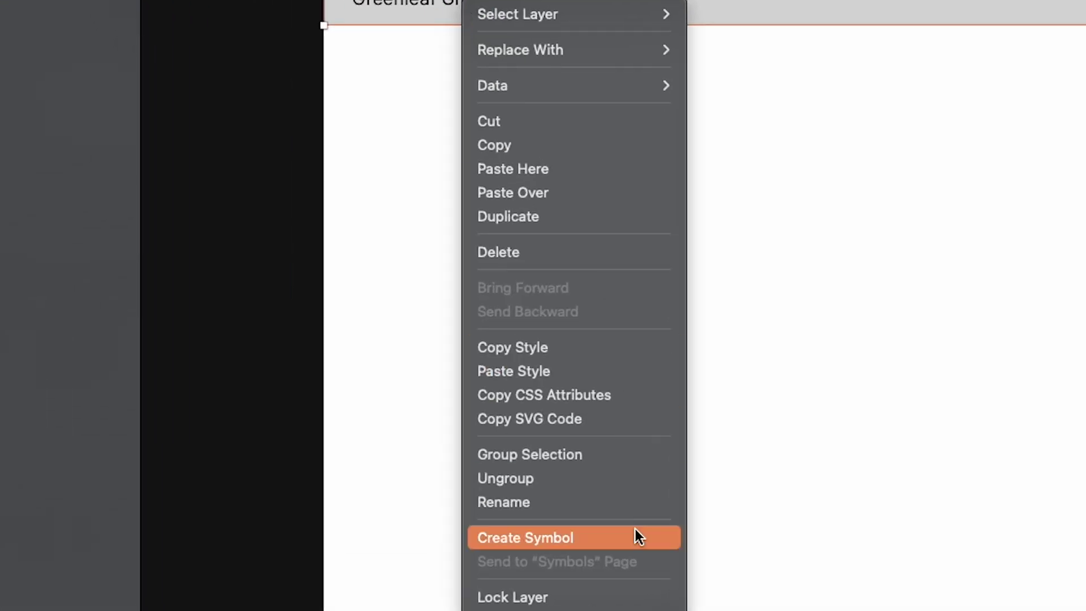
click(618, 544)
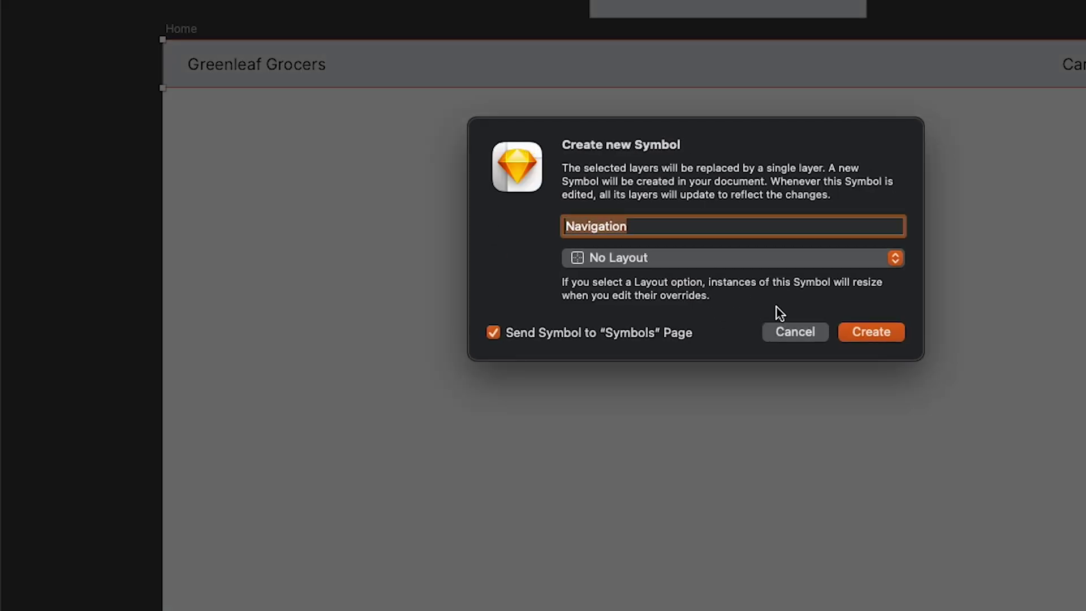
click(865, 332)
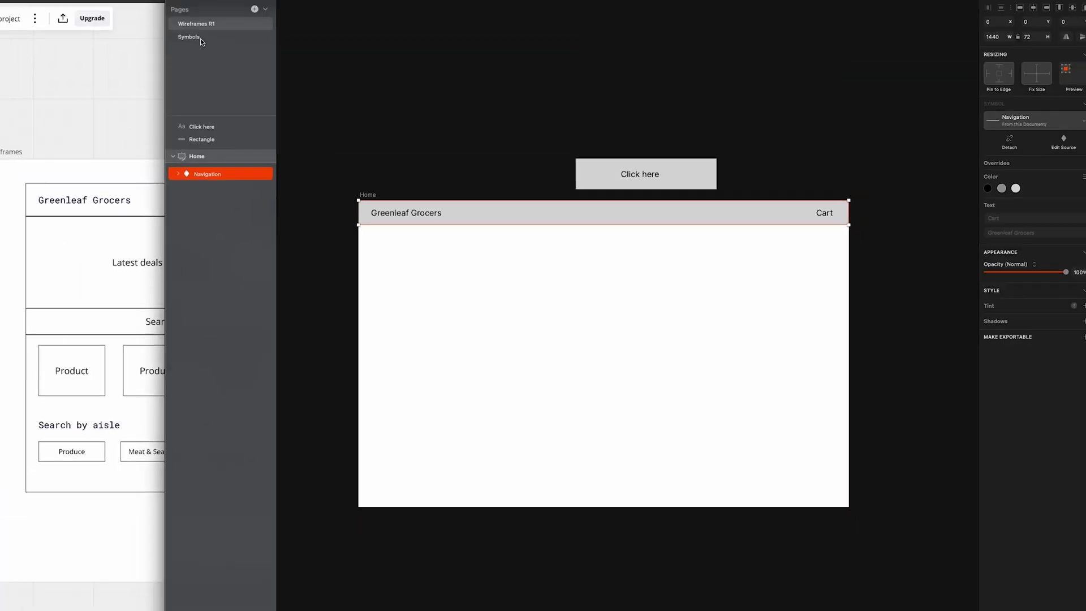
- On the Symbols page, copy the Greenleaf Grocers title into an About us link
click(191, 37)
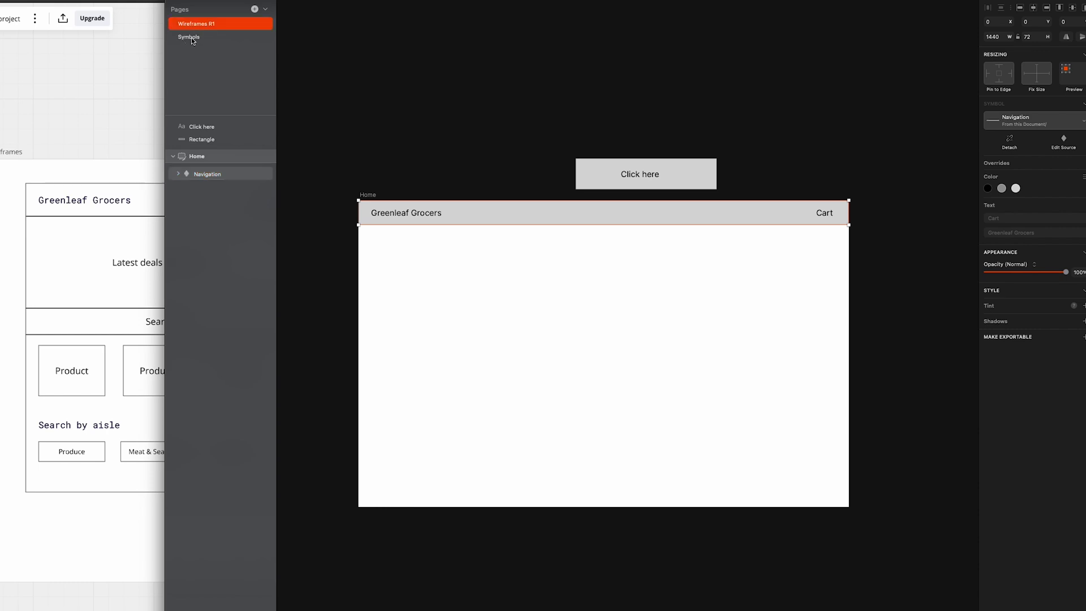
click(374, 316)
drag(382, 317, 586, 315)
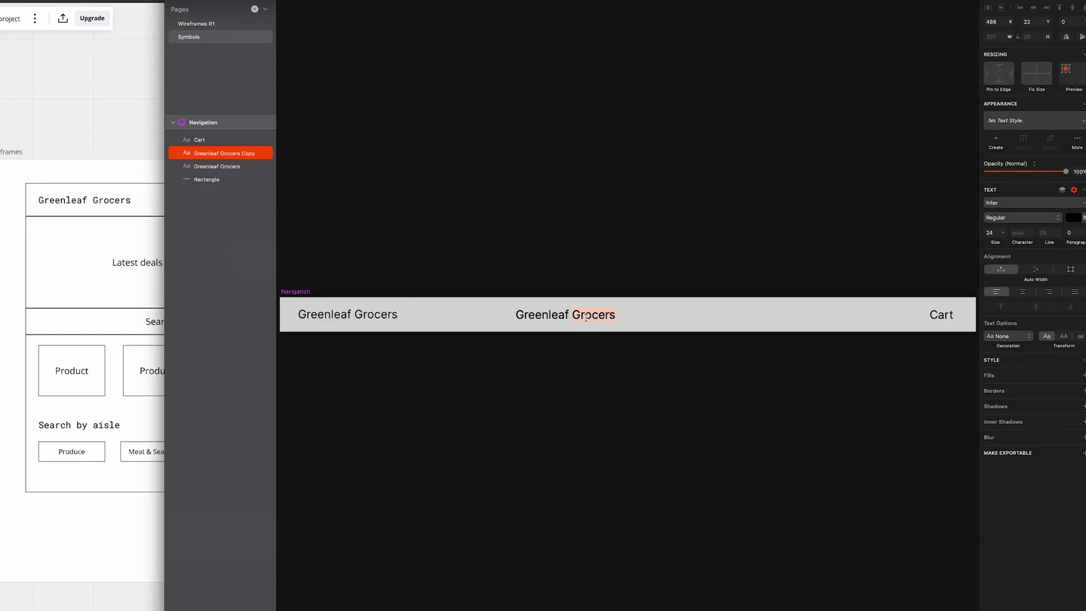
key(ctrl+a)
text(About us)
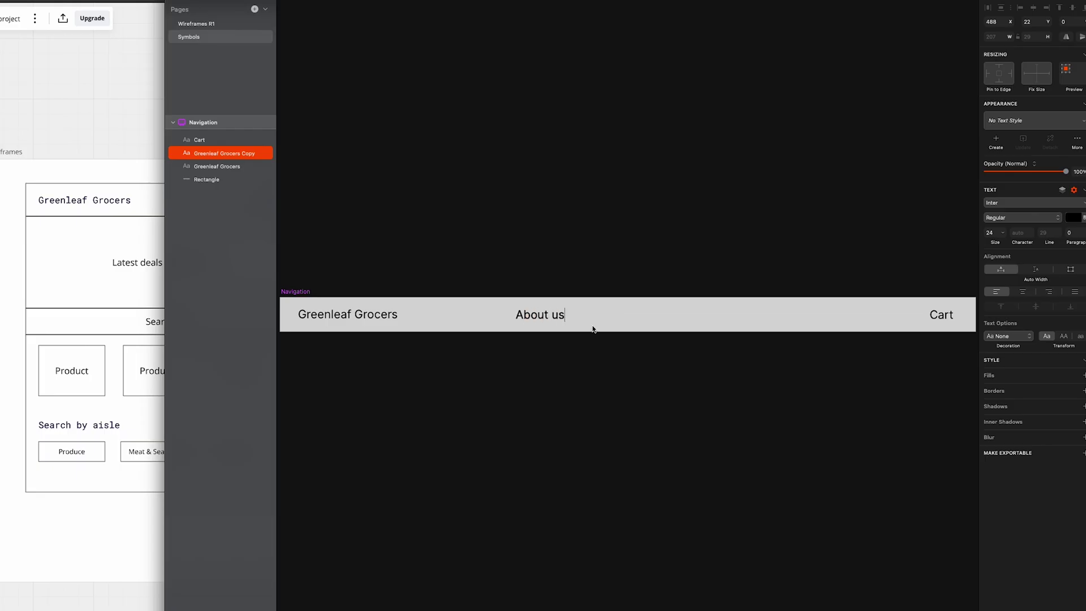
key(Escape)
- Add a Deals link left of About us, then return to Wireframes R1
drag(555, 315, 470, 316)
double_click(471, 317)
text(Dea)
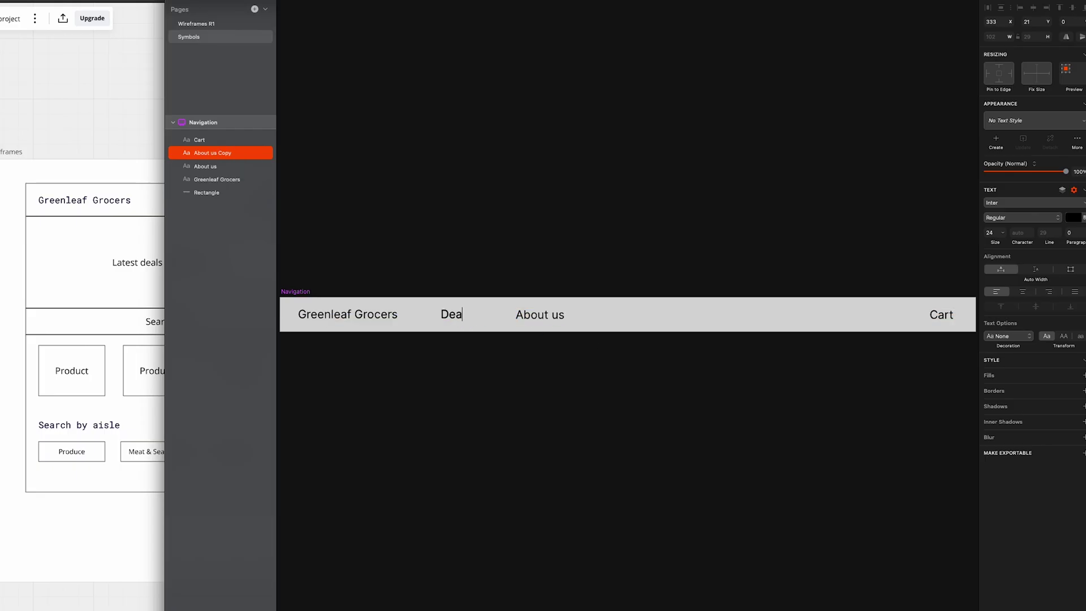
text(ls)
key(Escape)
click(565, 229)
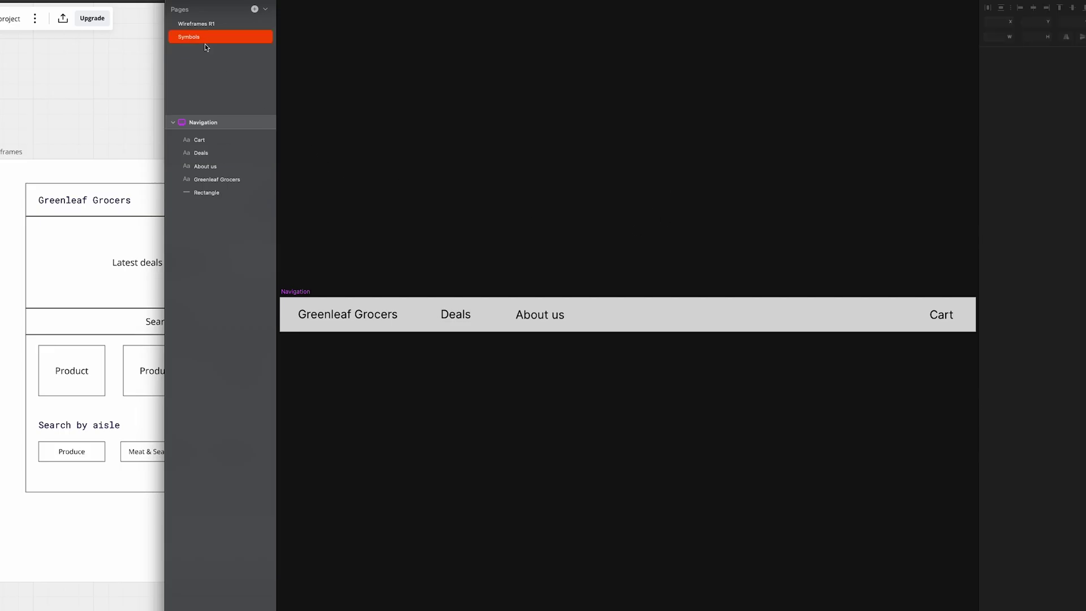
click(199, 24)
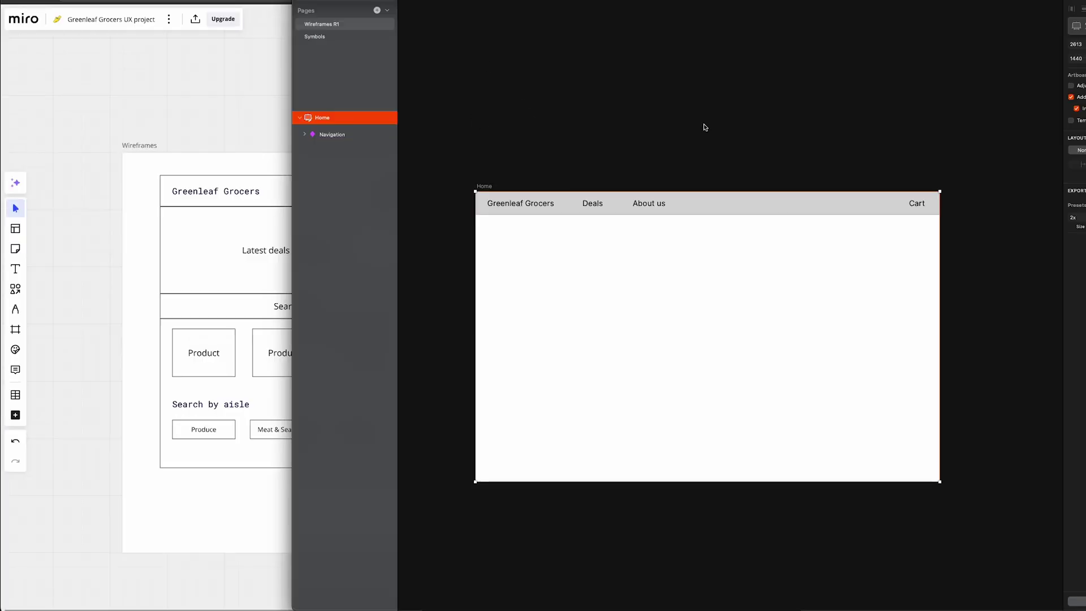
- Draw a content rectangle below the Home header and duplicate the artboard as Home Copy
key(r)
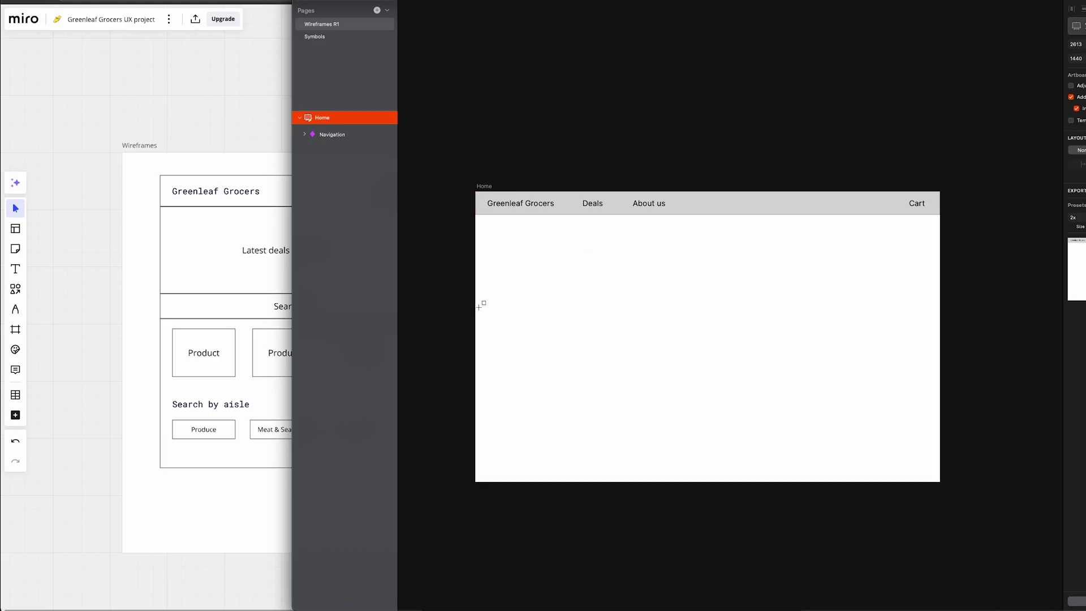
drag(476, 310, 945, 215)
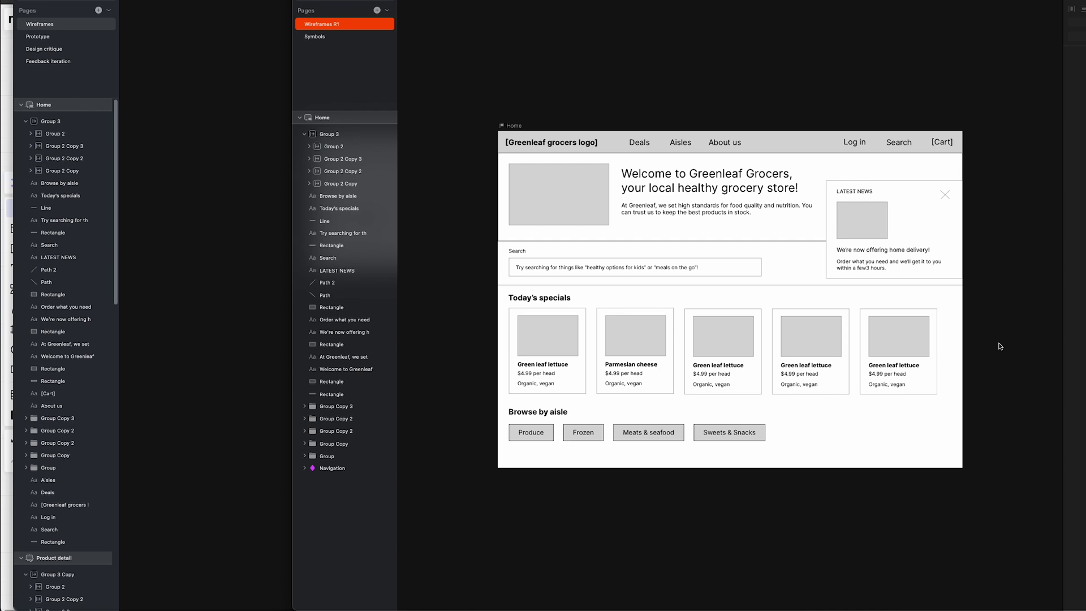
key(ctrl+d)
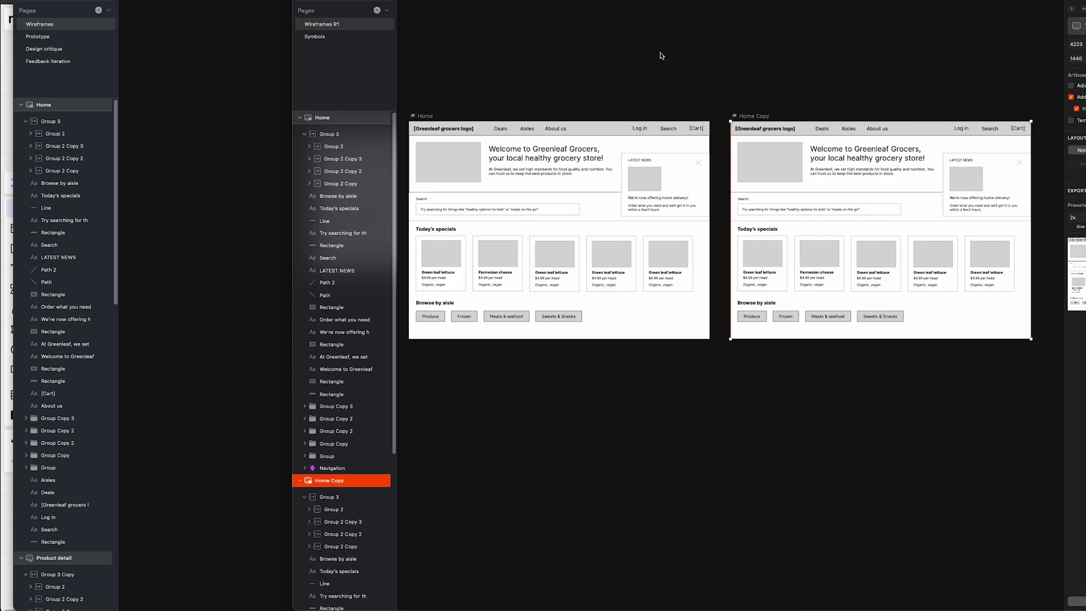
click(660, 56)
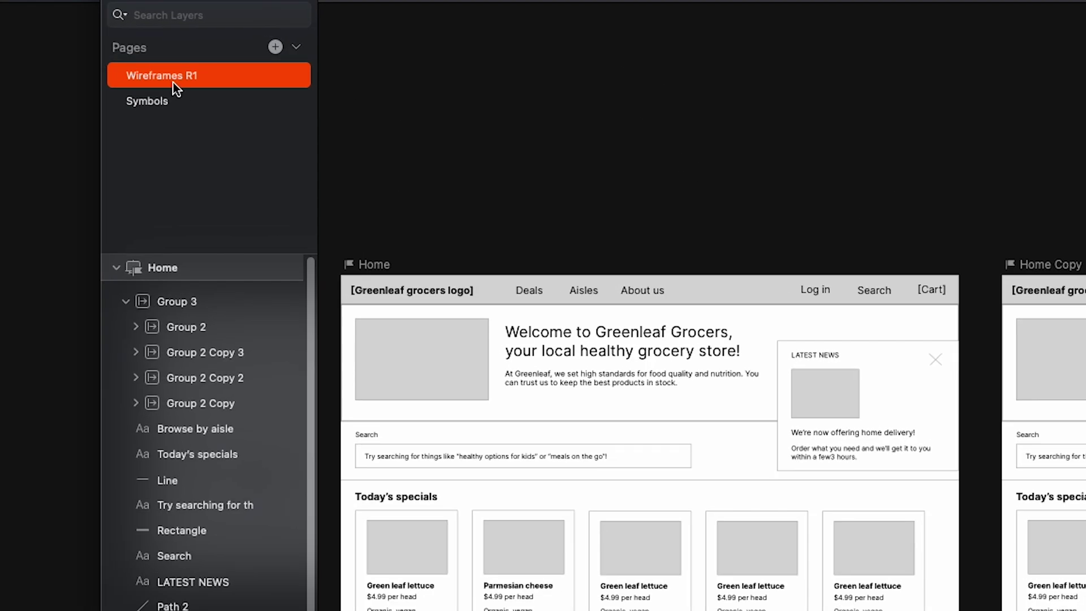
- Duplicate the Wireframes R1 page as Wireframes R1 Copy, then reopen the original page
right_click(176, 80)
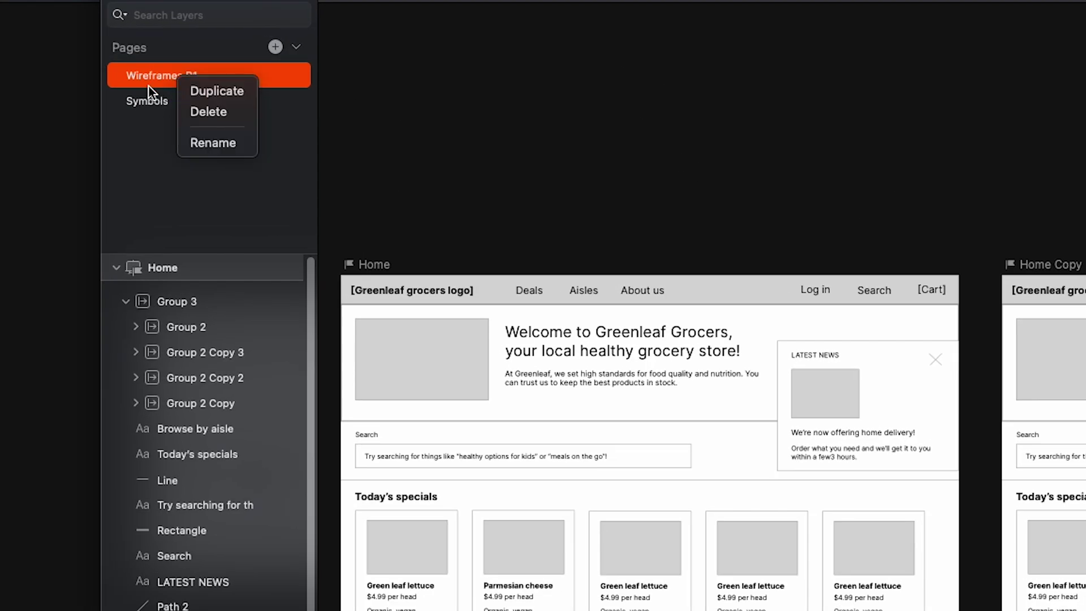
click(192, 91)
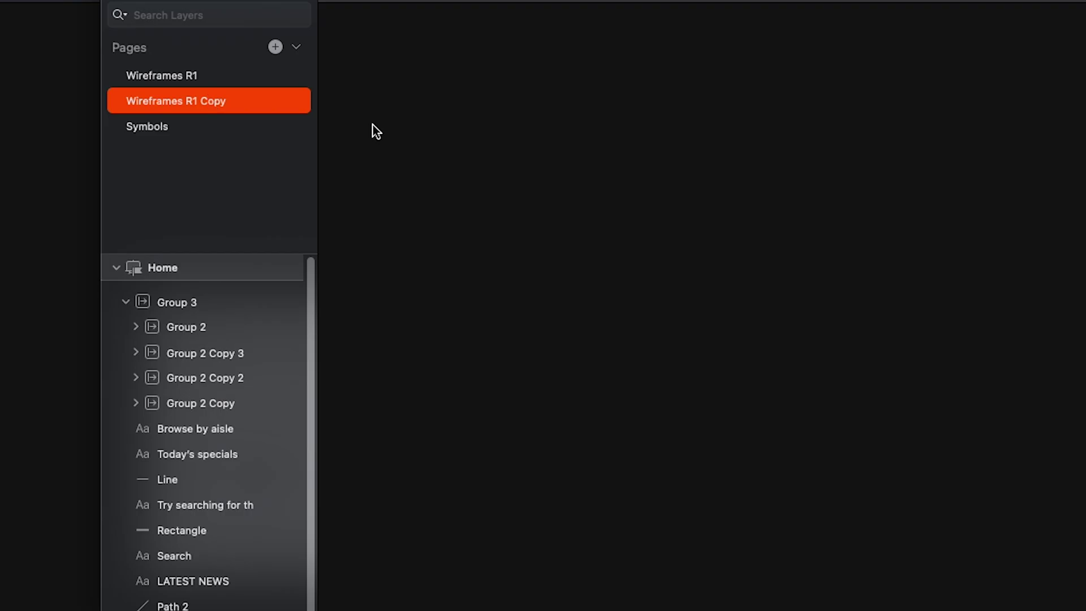
click(213, 80)
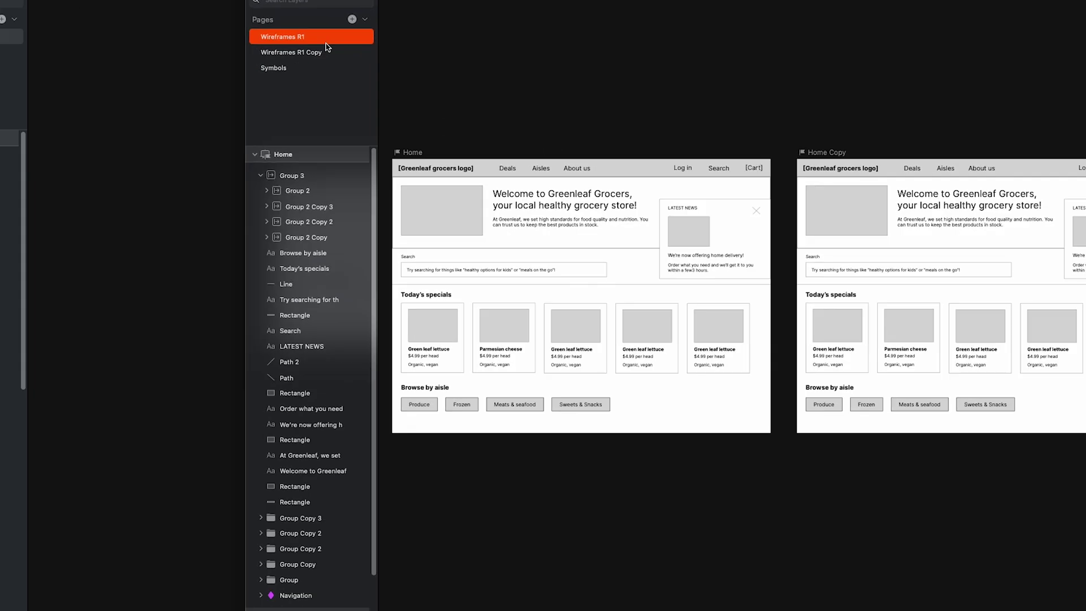